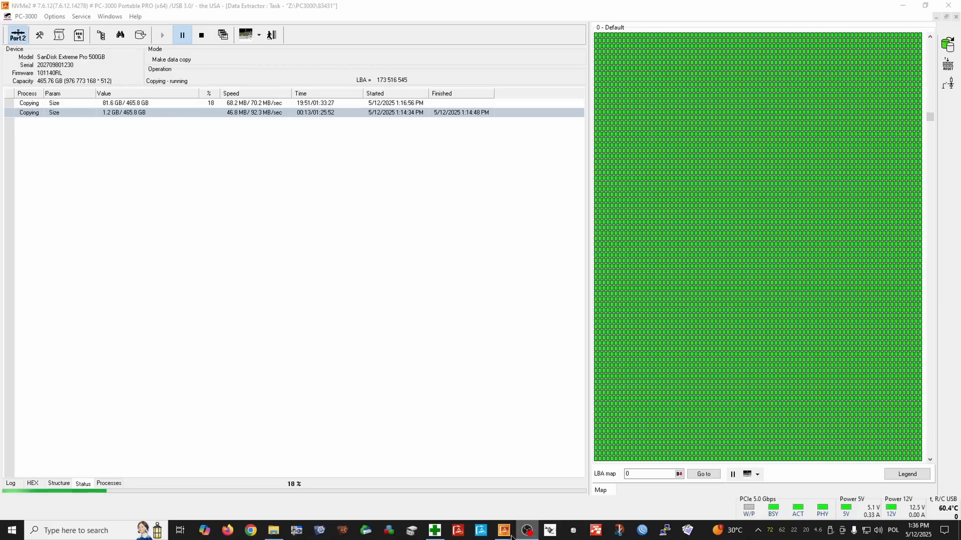
Launch another PC-3000 Portable PRO session on the USB Host port and switch the port's power on and off again.
{"action": "mouse_move", "coordinate": [504, 530]}
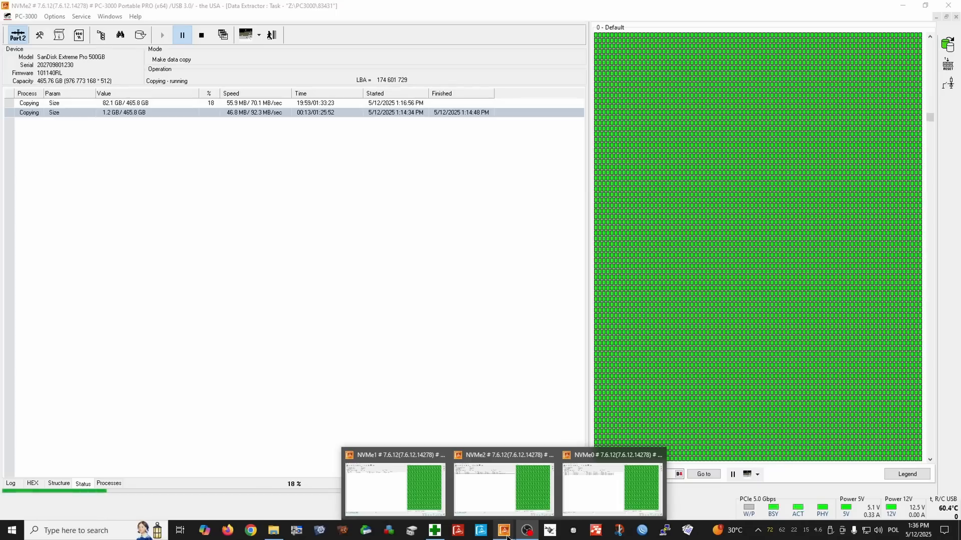
{"action": "left_click", "coordinate": [395, 487]}
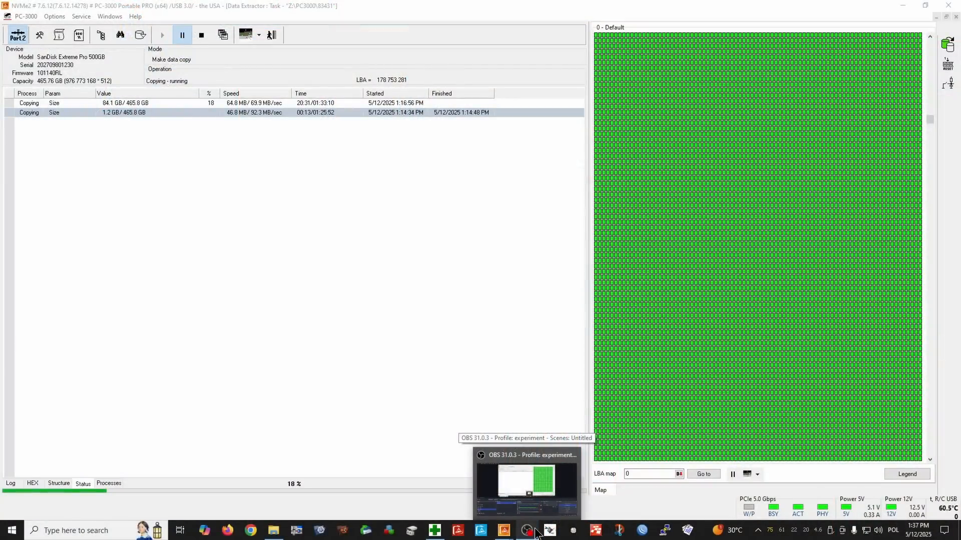
{"action": "right_click", "coordinate": [504, 530]}
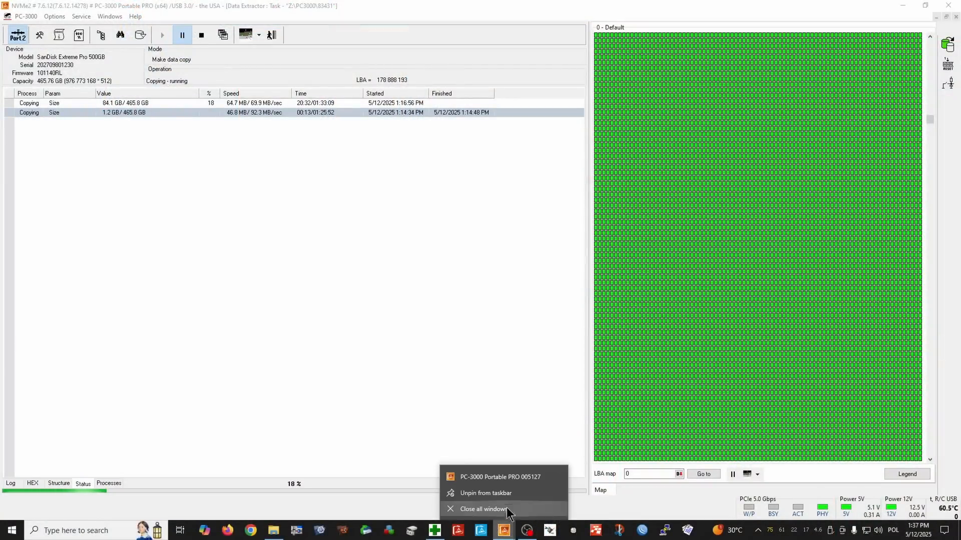
{"action": "left_click", "coordinate": [513, 481]}
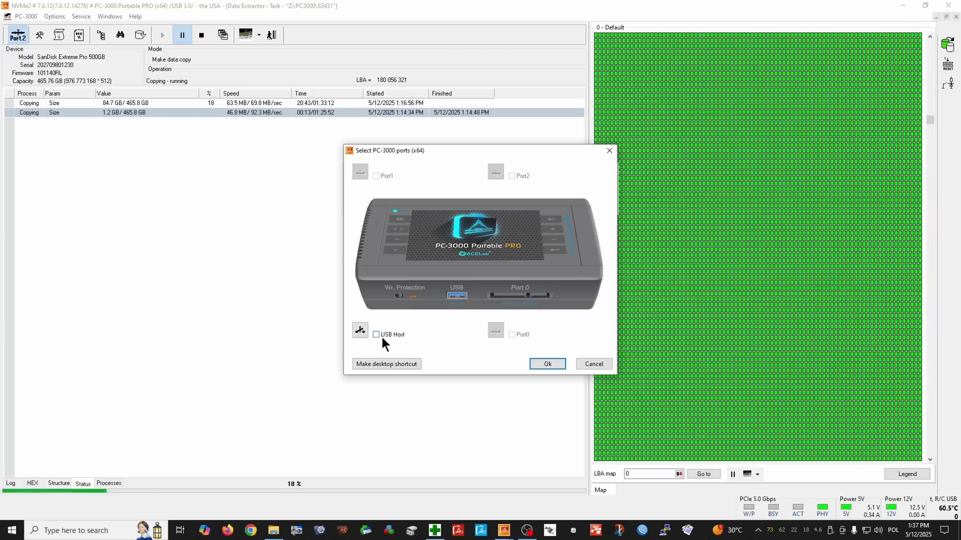
{"action": "left_click", "coordinate": [378, 333]}
{"action": "left_click", "coordinate": [555, 364]}
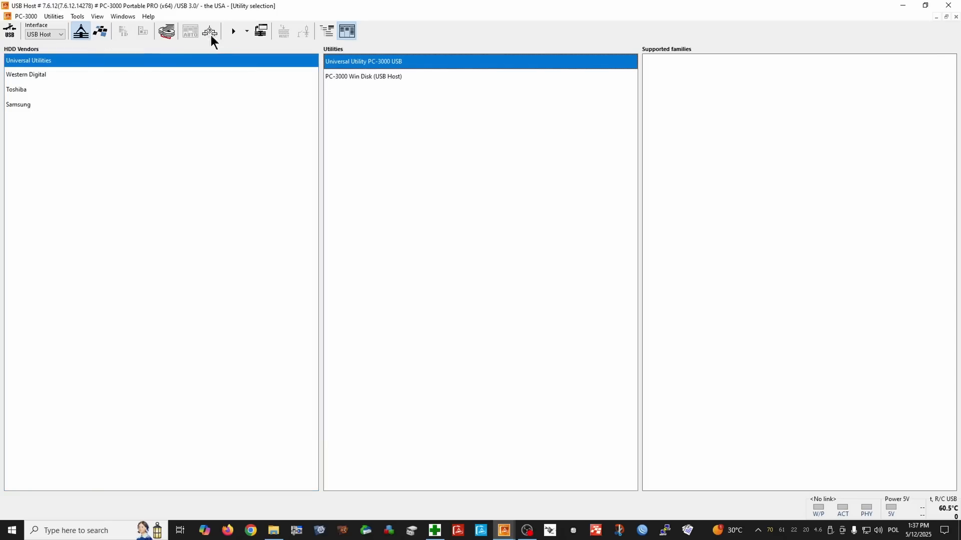
{"action": "left_click", "coordinate": [17, 31]}
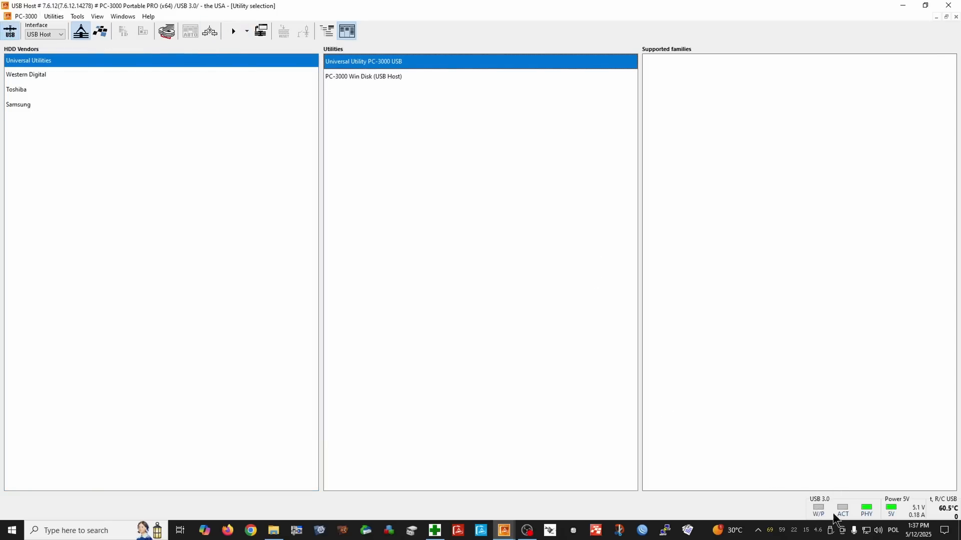
{"action": "left_click", "coordinate": [18, 34]}
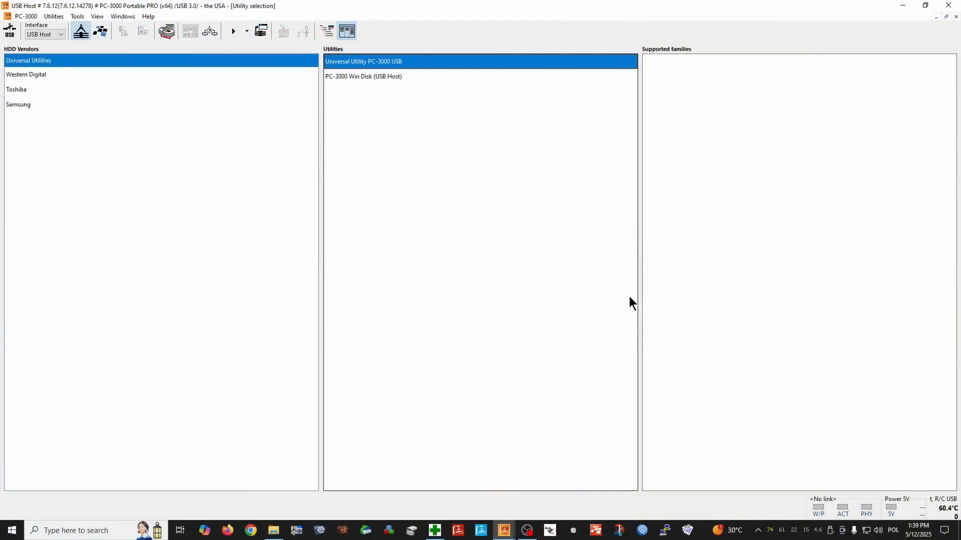
In Windows Disk Management, try to change the drive letter and paths of the 238.50 GB partition on Disk 8, and close the window.
{"action": "left_click", "coordinate": [412, 530]}
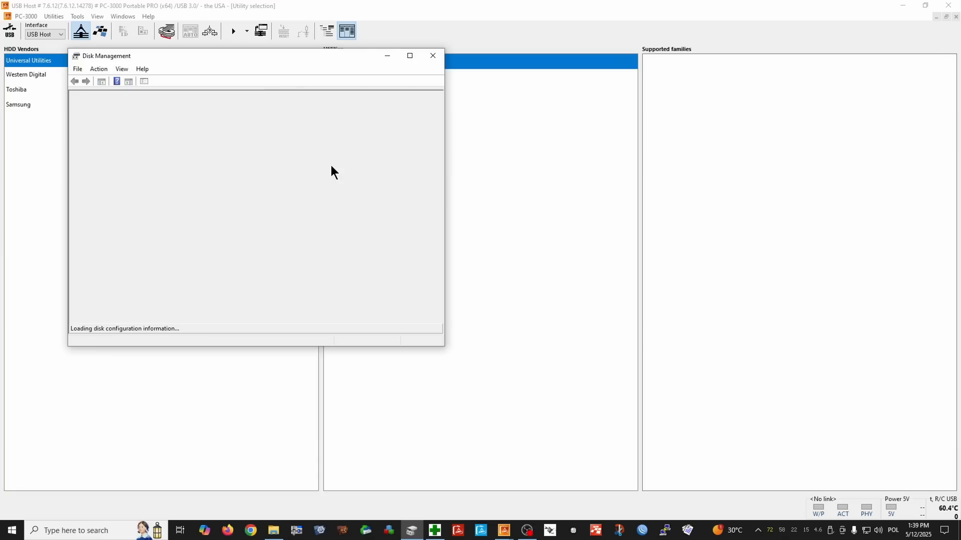
{"action": "left_click_drag", "start_coordinate": [438, 229], "coordinate": [436, 334]}
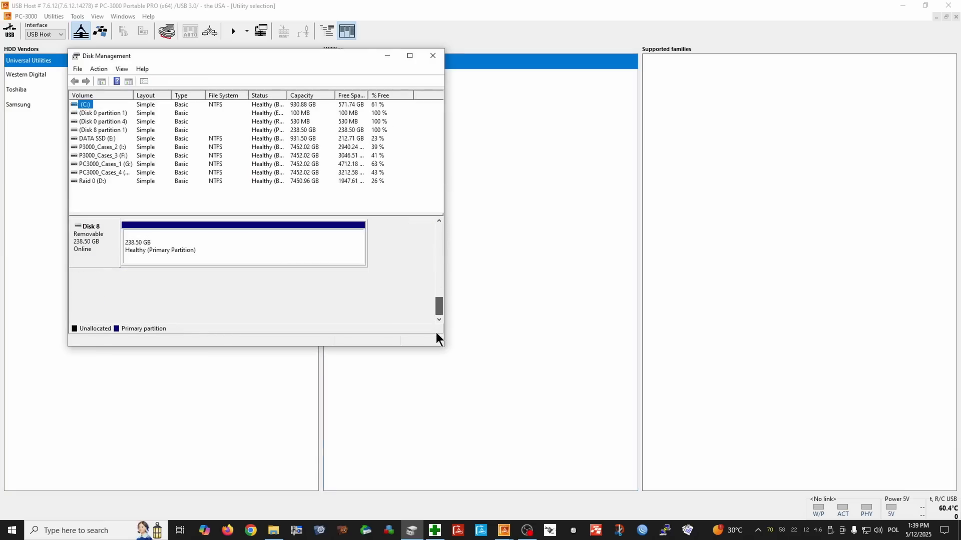
{"action": "left_click", "coordinate": [161, 239]}
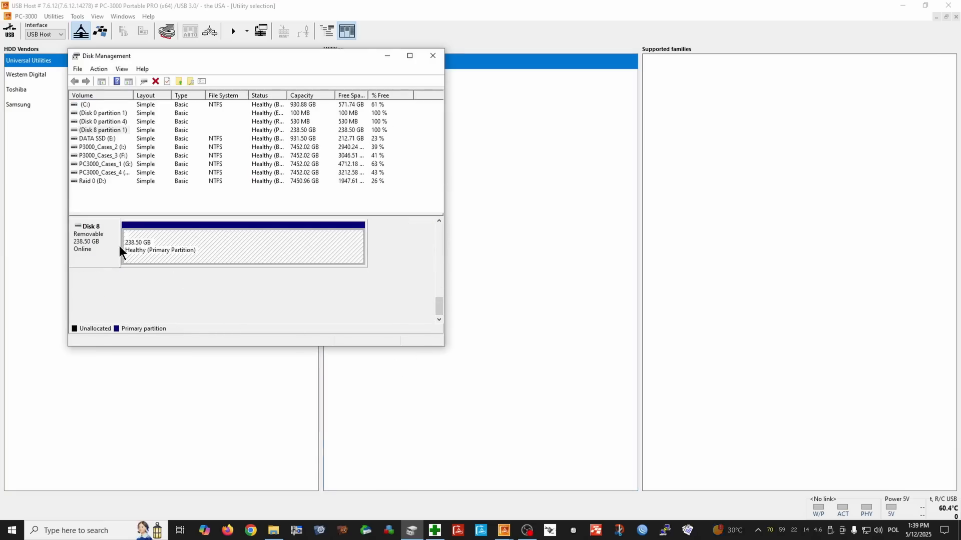
{"action": "right_click", "coordinate": [235, 249]}
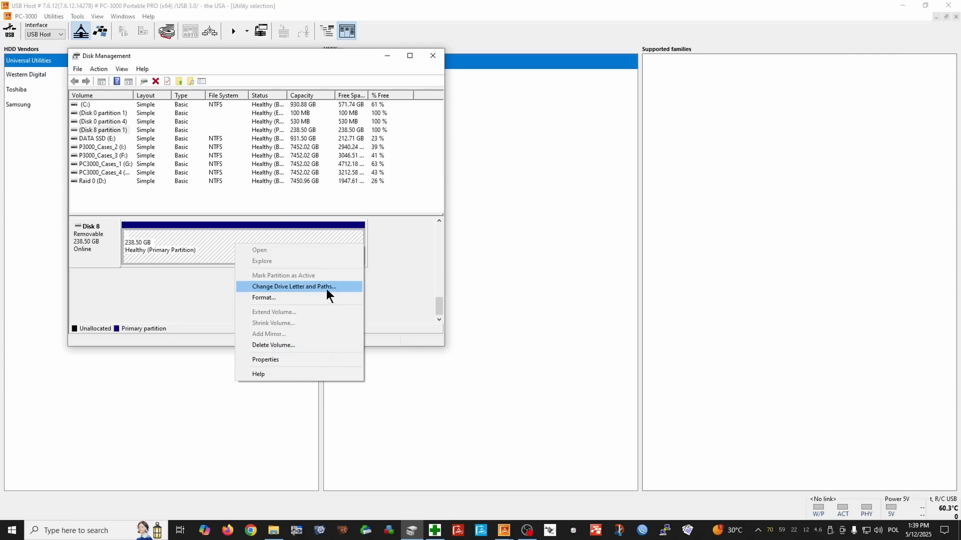
{"action": "left_click", "coordinate": [299, 286]}
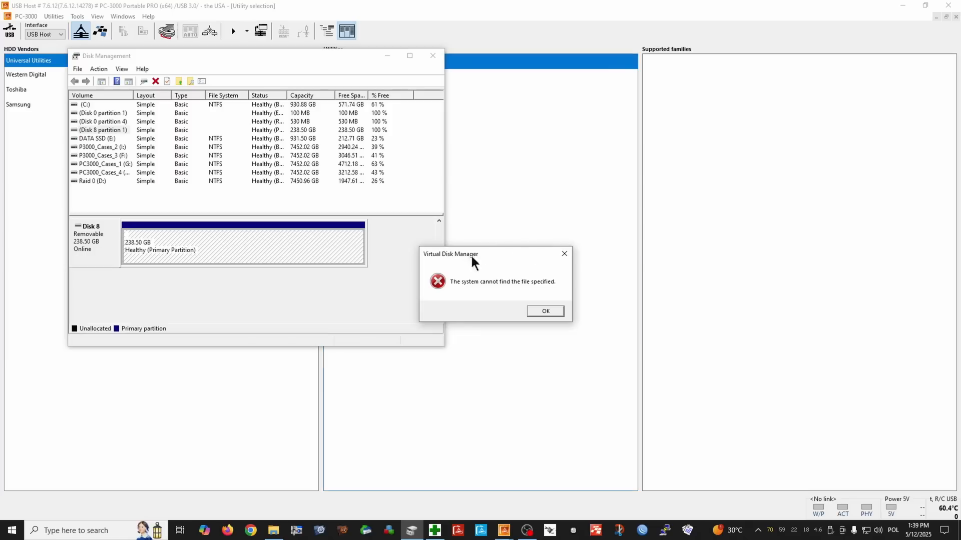
{"action": "left_click", "coordinate": [559, 311]}
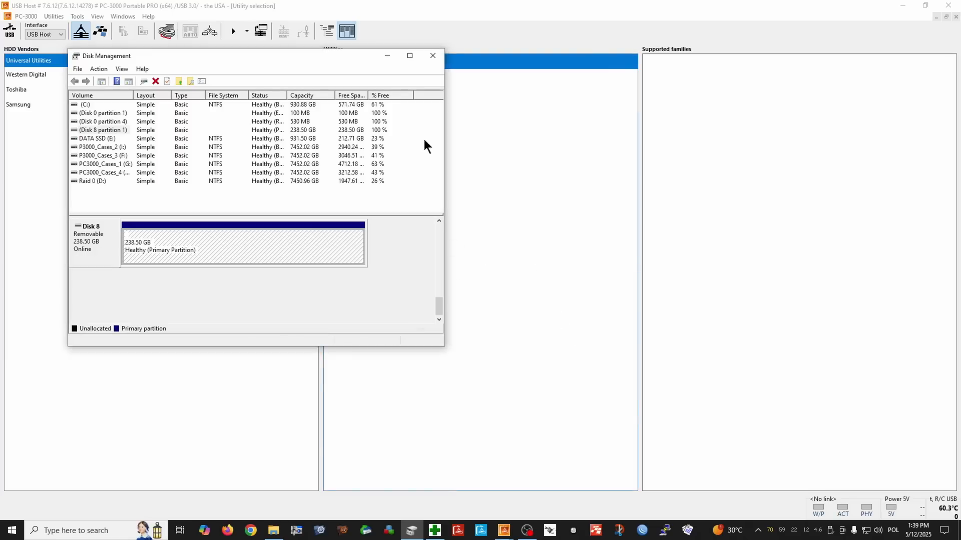
{"action": "left_click", "coordinate": [432, 56]}
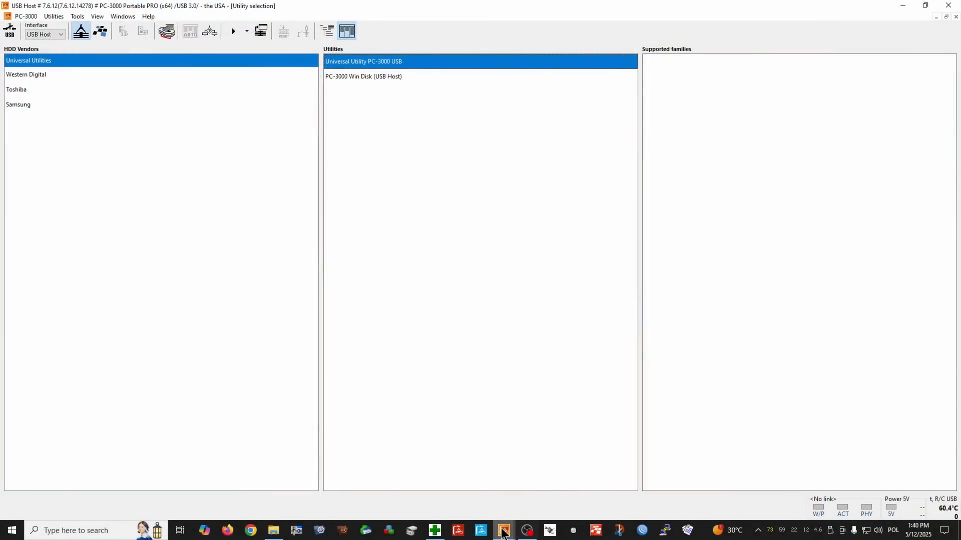
Close the USB Host session of PC-3000 and confirm its finalization.
{"action": "mouse_move", "coordinate": [504, 531]}
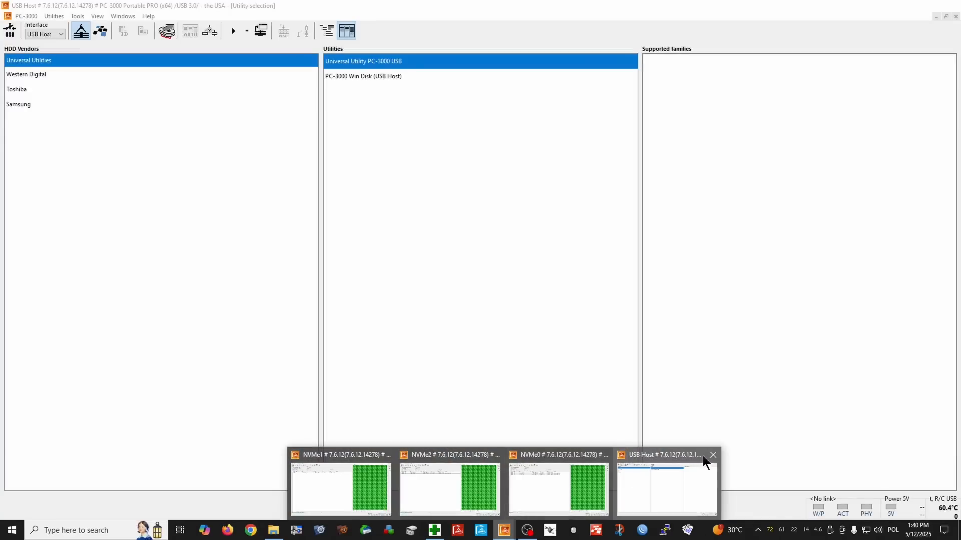
{"action": "left_click", "coordinate": [710, 456]}
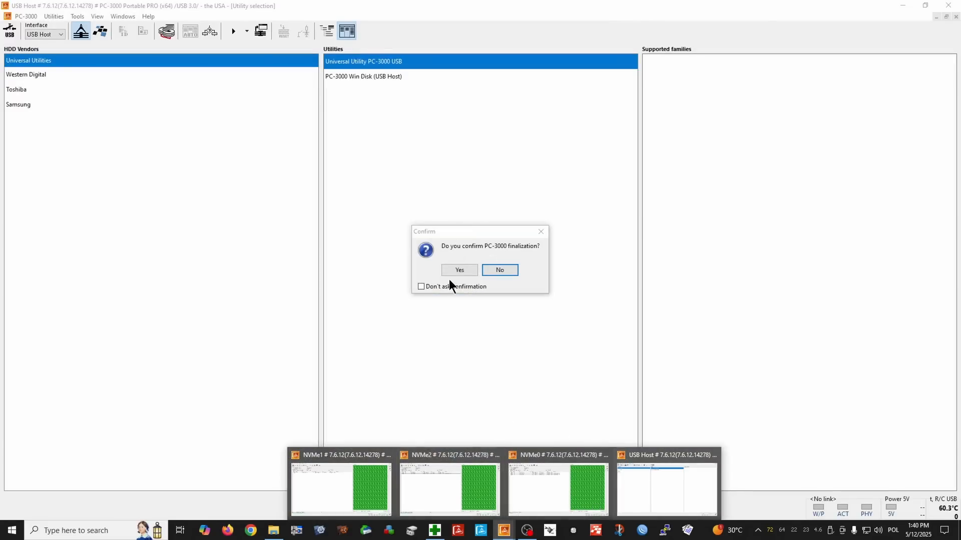
{"action": "left_click", "coordinate": [458, 270]}
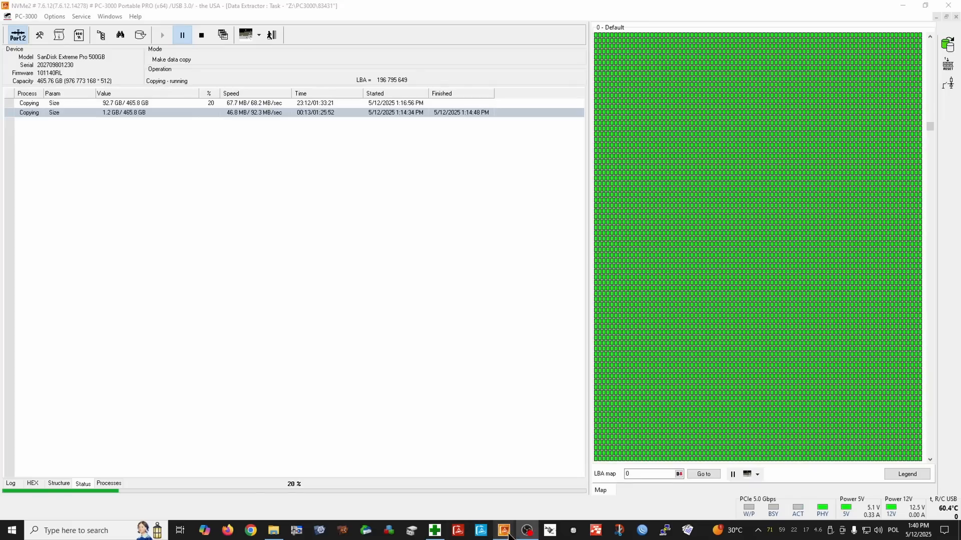
Start a new PC-3000 session on the USB Host port, power it on, and run the Universal Utility PC-3000 USB.
{"action": "right_click", "coordinate": [509, 535]}
{"action": "left_click", "coordinate": [512, 478]}
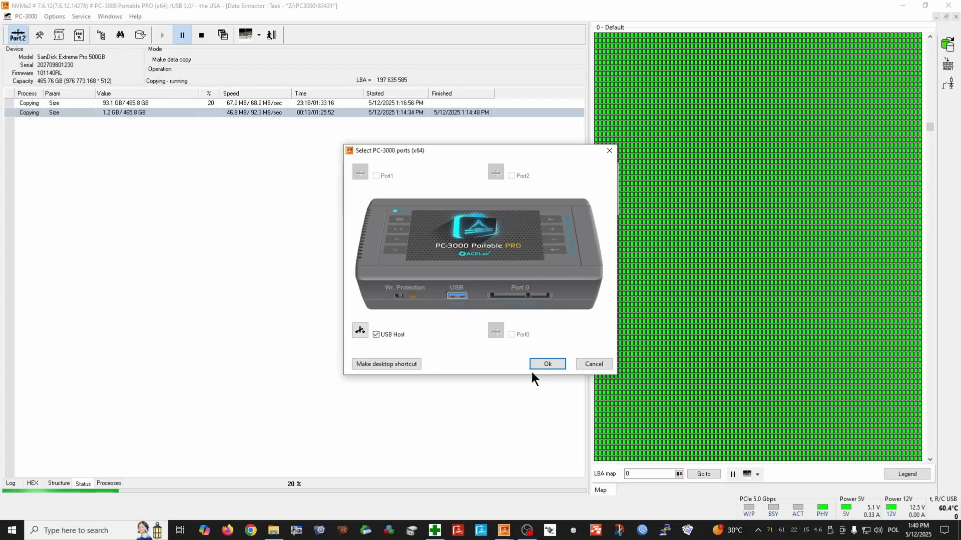
{"action": "left_click", "coordinate": [555, 363]}
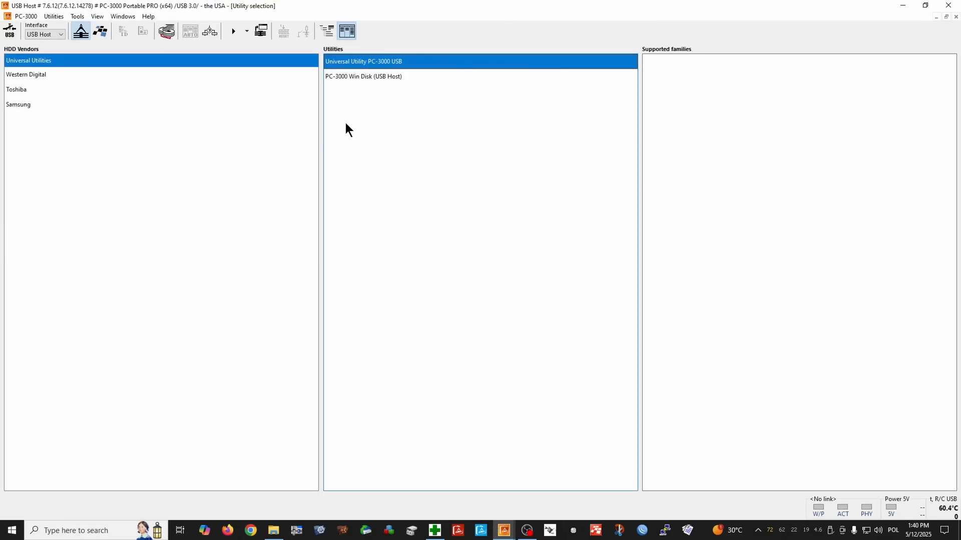
{"action": "left_click", "coordinate": [7, 34]}
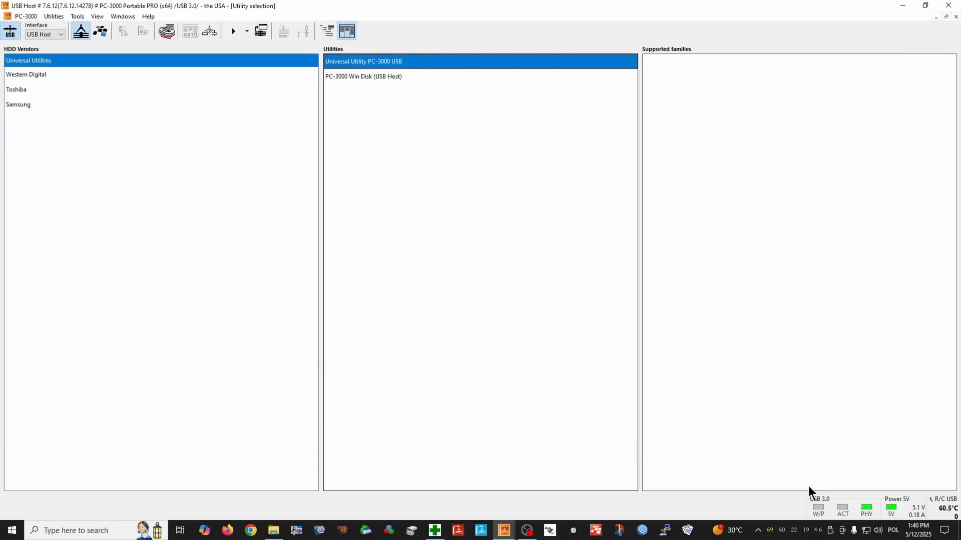
{"action": "left_click", "coordinate": [226, 33]}
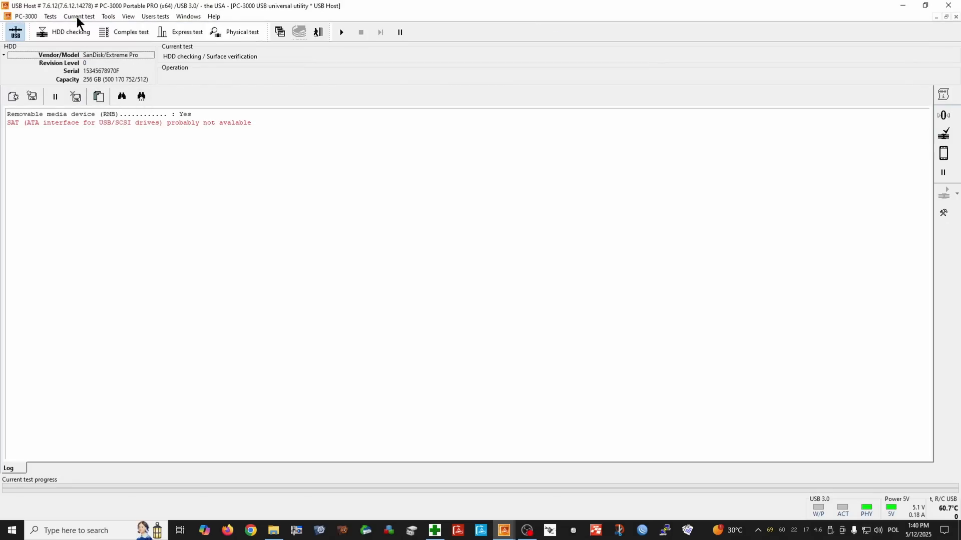
Open the drive's last sector, LBA 500,170,751, in the sector editor and examine the sectors just before it.
{"action": "left_click", "coordinate": [108, 18]}
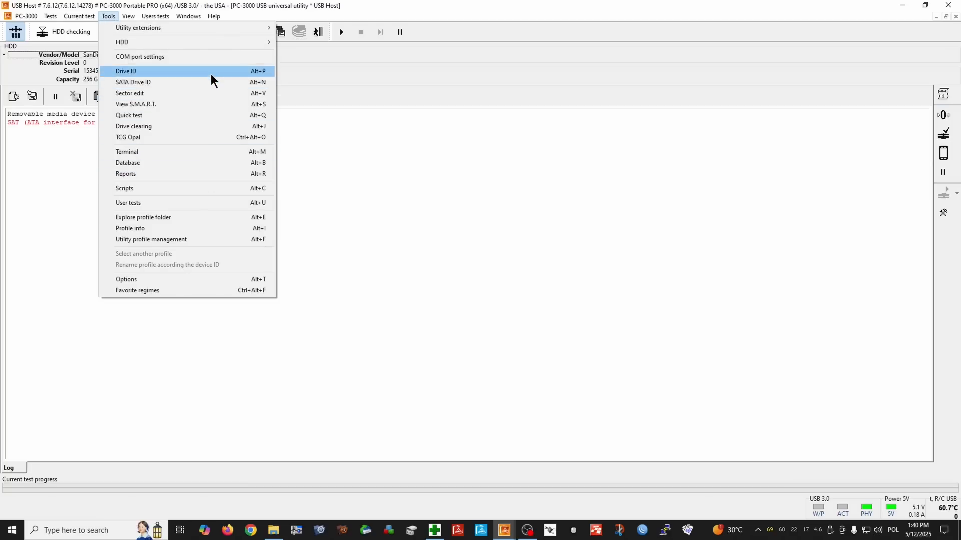
{"action": "left_click", "coordinate": [211, 94]}
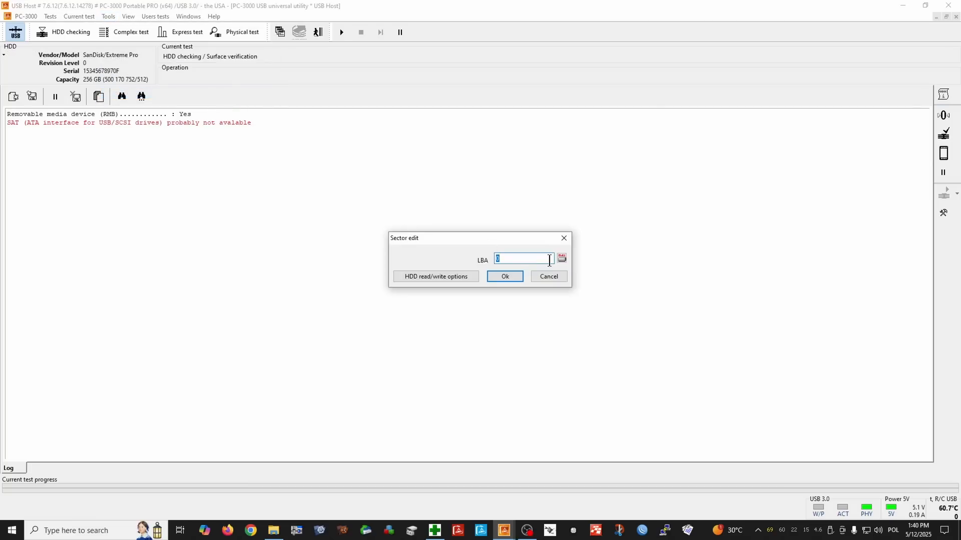
{"action": "left_click", "coordinate": [562, 258]}
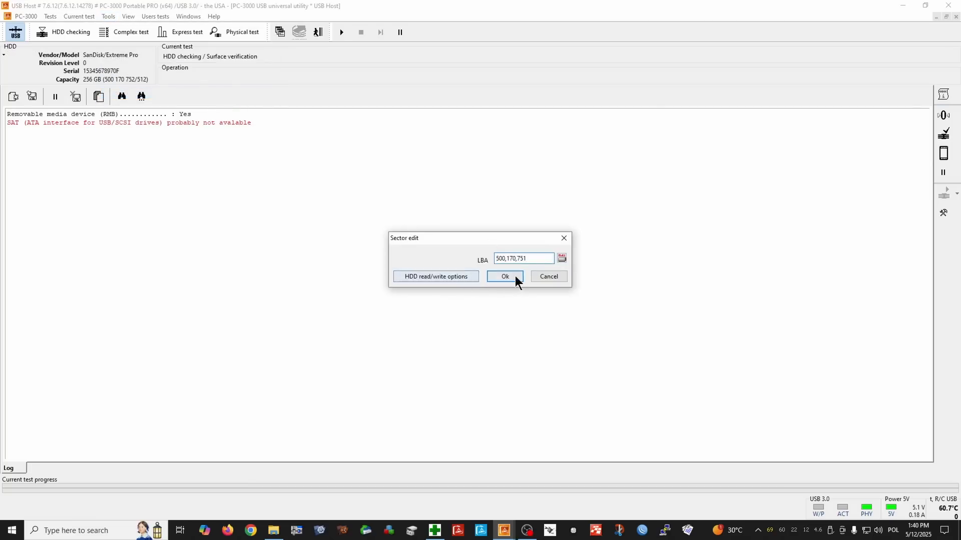
{"action": "left_click", "coordinate": [514, 277]}
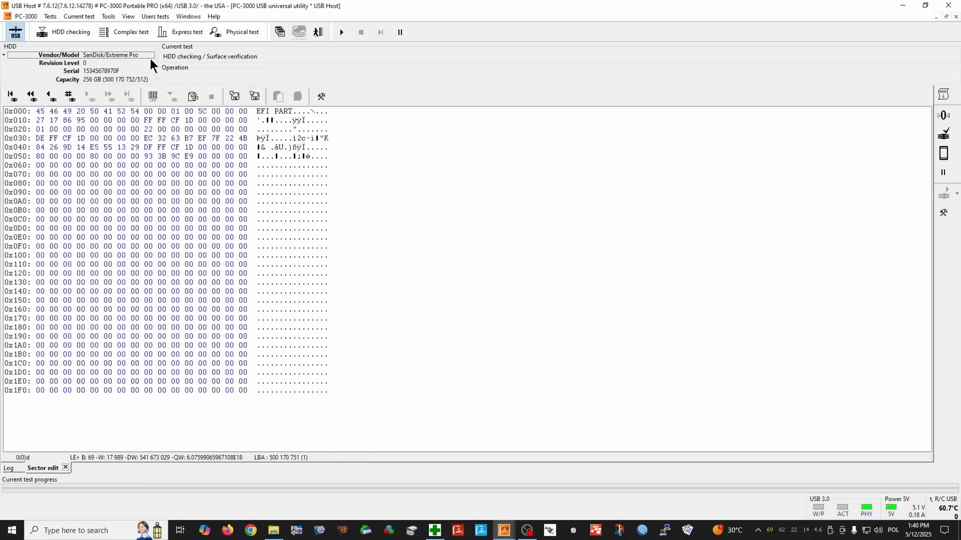
{"action": "left_click", "coordinate": [52, 96]}
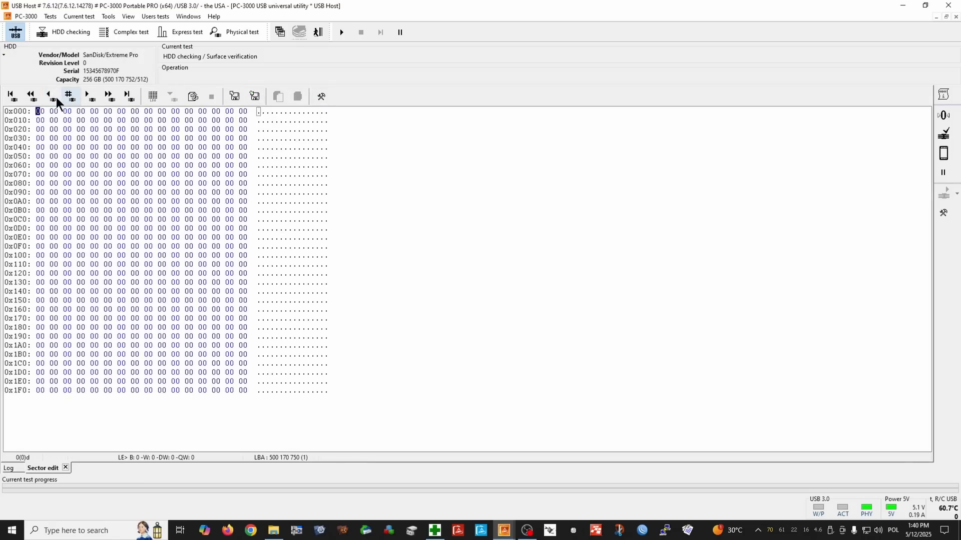
{"action": "double_click", "coordinate": [55, 97]}
Go to LBA 500,170 in the sector editor and examine the contents of the sectors that follow.
{"action": "left_click", "coordinate": [67, 103]}
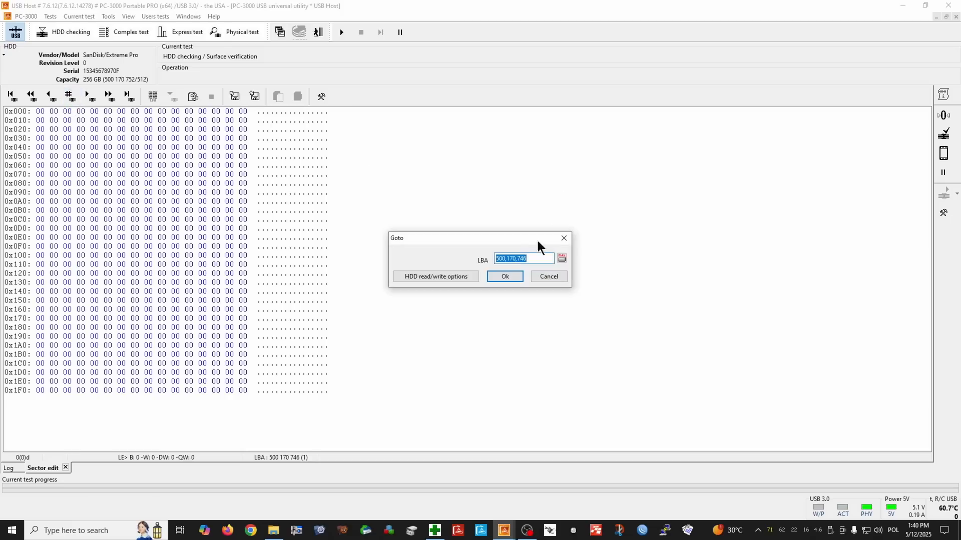
{"action": "left_click", "coordinate": [532, 260]}
{"action": "key", "text": "Return"}
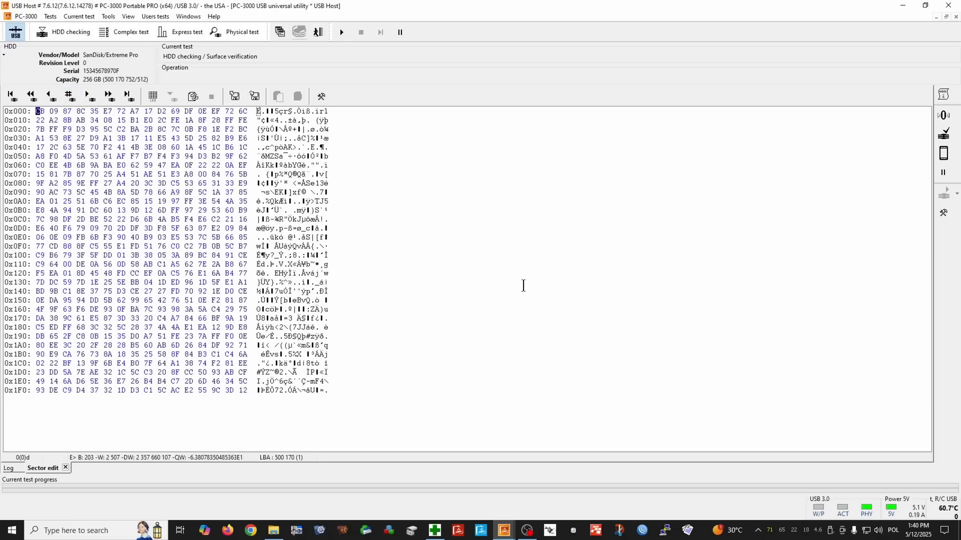
{"action": "key", "text": "Page_Down"}
{"action": "key", "text": "Page_Down"}
{"action": "key", "text": "Page_Down"}
{"action": "key", "text": "Page_Down"}
{"action": "key", "text": "Page_Down"}
{"action": "key", "text": "Page_Down"}
{"action": "key", "text": "Page_Down"}
{"action": "key", "text": "Page_Down"}
{"action": "key", "text": "Page_Down"}
{"action": "key", "text": "Page_Down"}
{"action": "key", "text": "Page_Down"}
{"action": "key", "text": "Page_Down"}
{"action": "key", "text": "Page_Down"}
{"action": "key", "text": "Page_Down"}
{"action": "key", "text": "Page_Down"}
{"action": "key", "text": "Page_Down"}
{"action": "key", "text": "Page_Down"}
{"action": "key", "text": "Page_Down"}
{"action": "key", "text": "Page_Down"}
{"action": "key", "text": "Page_Down"}
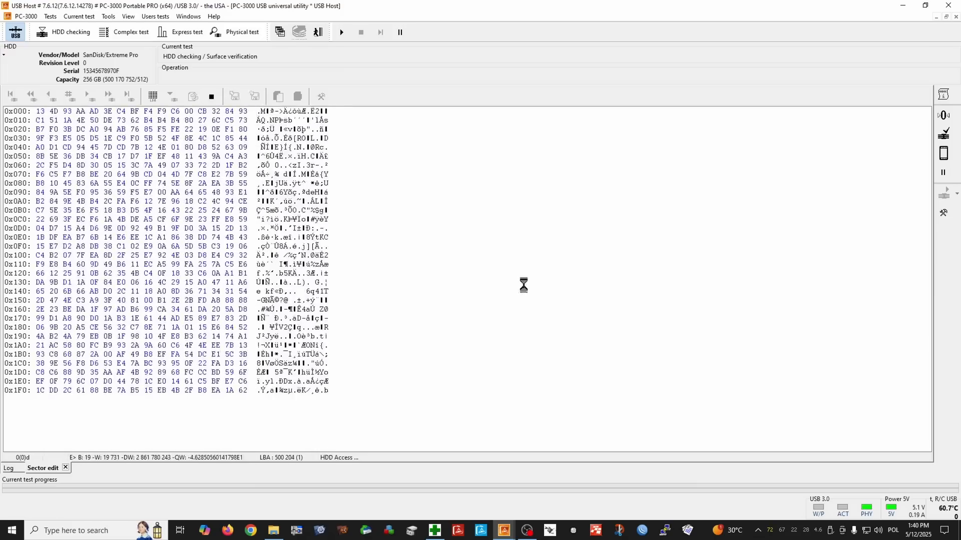
{"action": "key", "text": "Page_Down"}
{"action": "key", "text": "Page_Down"}
{"action": "key", "text": "Page_Down"}
{"action": "key", "text": "Page_Down"}
{"action": "key", "text": "Page_Down"}
{"action": "key", "text": "Page_Down"}
{"action": "key", "text": "Page_Down"}
{"action": "key", "text": "Page_Down"}
{"action": "key", "text": "Page_Down"}
{"action": "key", "text": "Page_Down"}
{"action": "key", "text": "Page_Down"}
{"action": "key", "text": "Page_Down"}
{"action": "key", "text": "Page_Down"}
{"action": "key", "text": "Page_Down"}
{"action": "key", "text": "Page_Down"}
{"action": "key", "text": "Page_Down"}
{"action": "key", "text": "Page_Down"}
{"action": "key", "text": "Page_Down"}
{"action": "key", "text": "Page_Down"}
{"action": "key", "text": "Page_Down"}
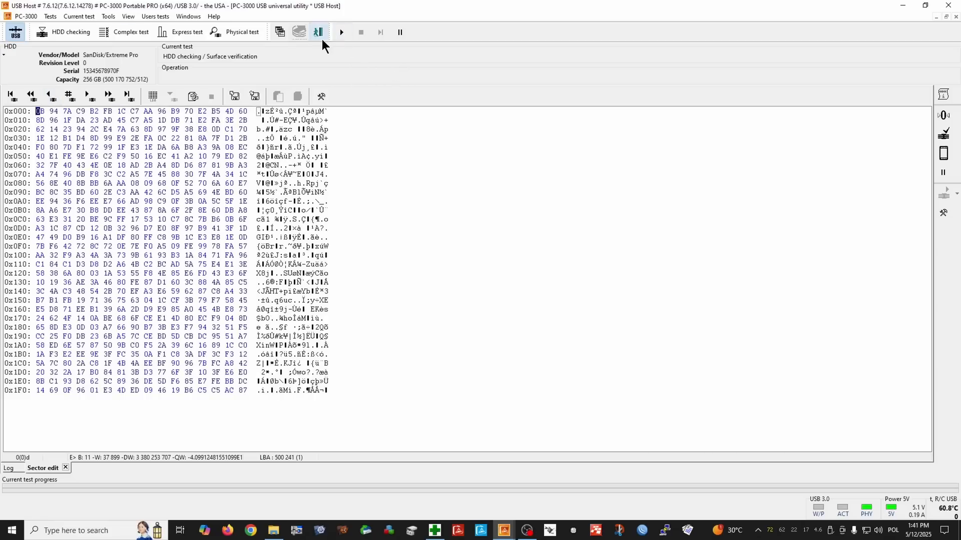
Create a Data Extractor task in the SanDisk case folder under Z:\PC3000, making a data copy with the List of ranges map type.
{"action": "left_click", "coordinate": [286, 31]}
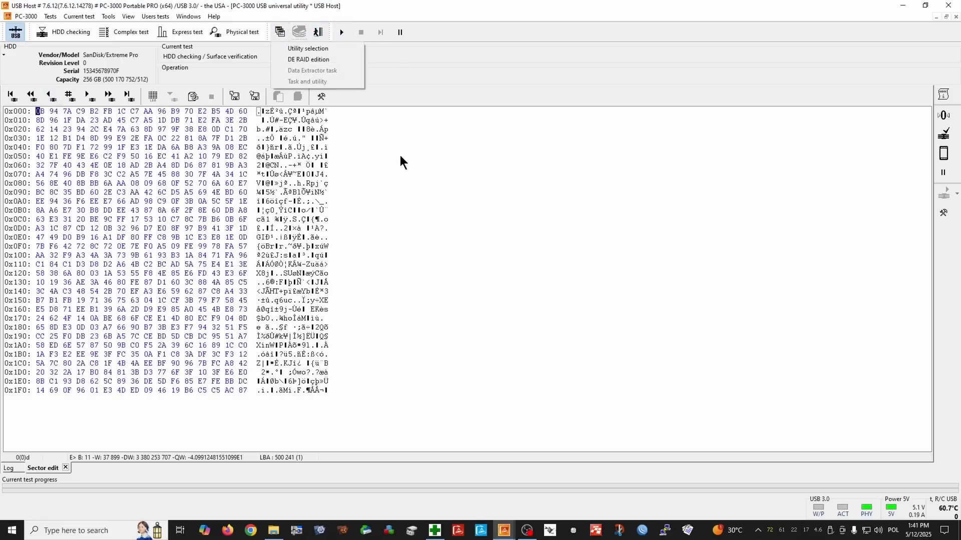
{"action": "left_click", "coordinate": [326, 59]}
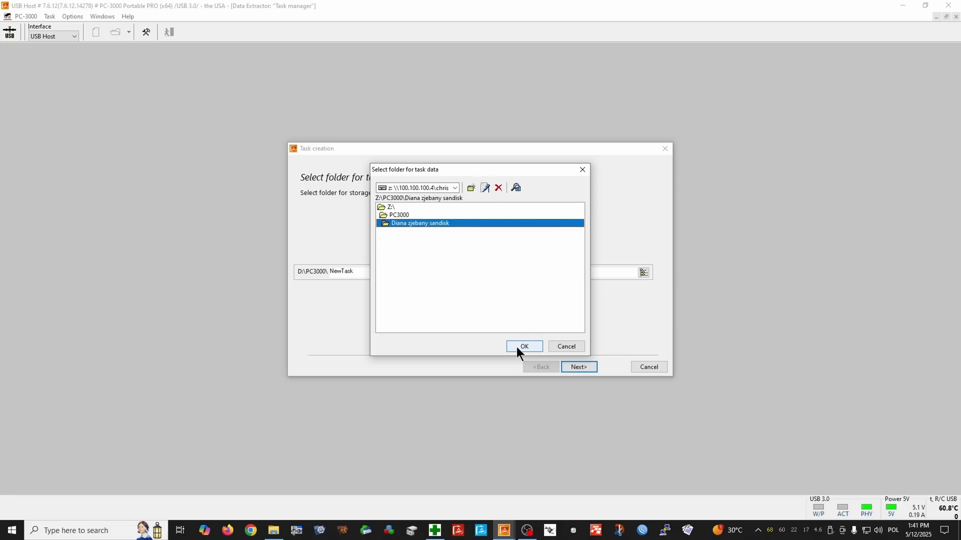
{"action": "left_click", "coordinate": [517, 347]}
{"action": "left_click", "coordinate": [570, 366]}
{"action": "left_click", "coordinate": [570, 365]}
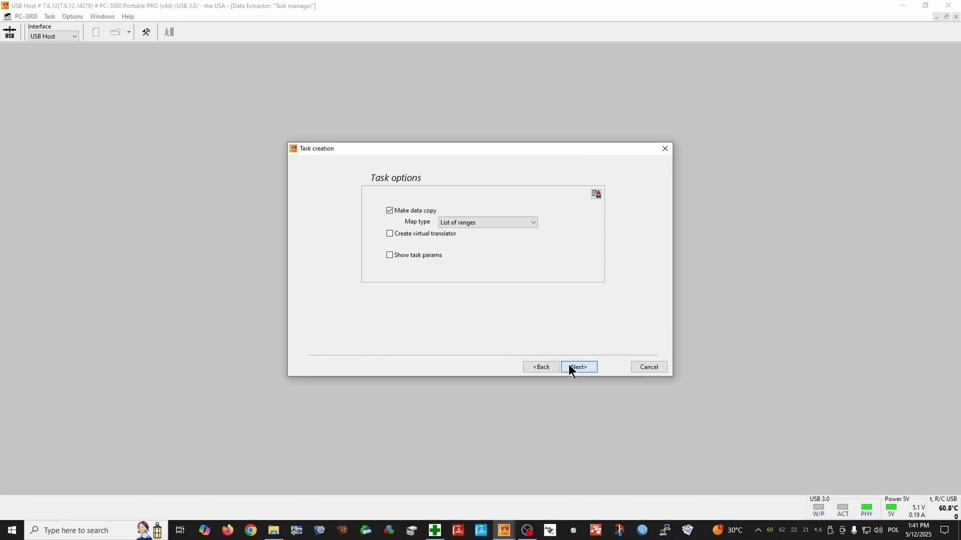
{"action": "left_click", "coordinate": [579, 367]}
{"action": "left_click", "coordinate": [569, 366]}
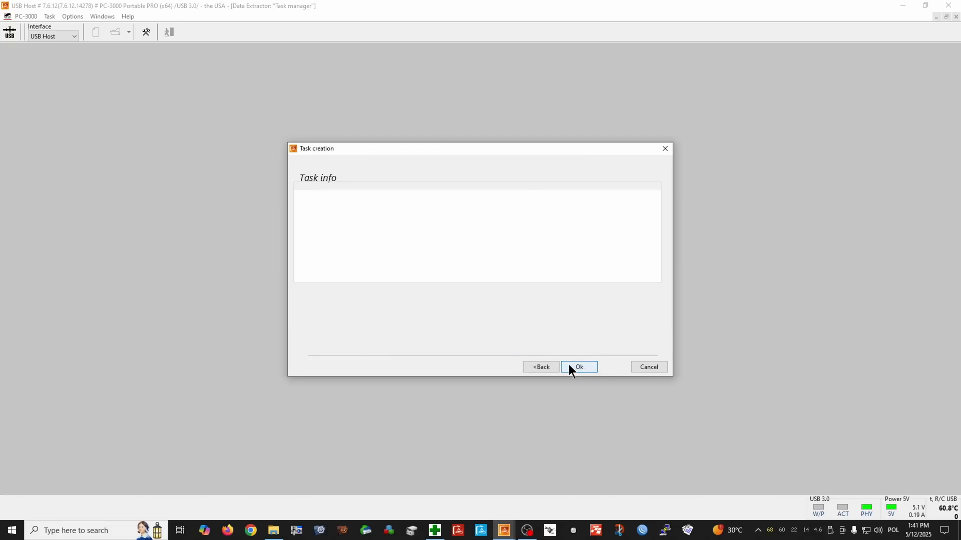
{"action": "left_click", "coordinate": [568, 365]}
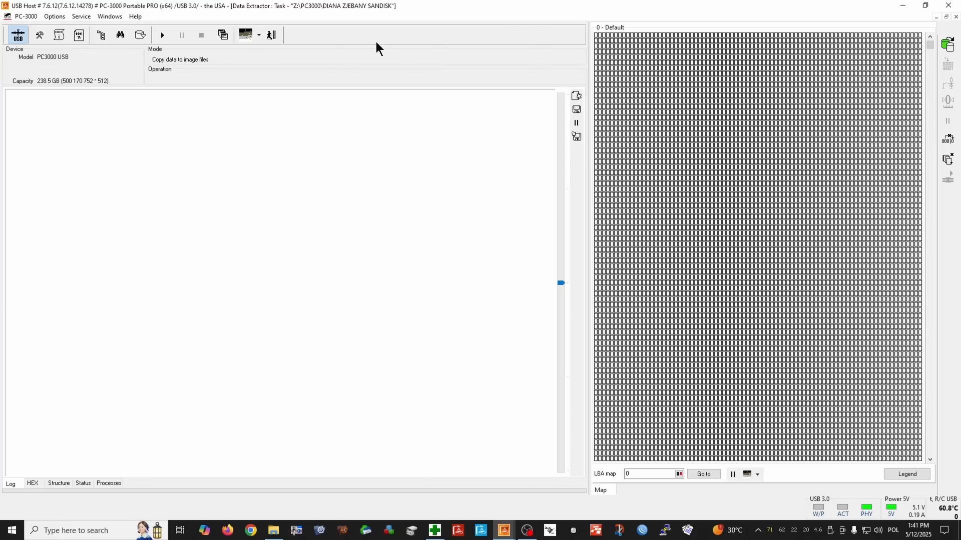
Open the task's file explorer and expand the EFI GPT main data partition's NTFS volume down to the folders under Root.
{"action": "left_click", "coordinate": [100, 40]}
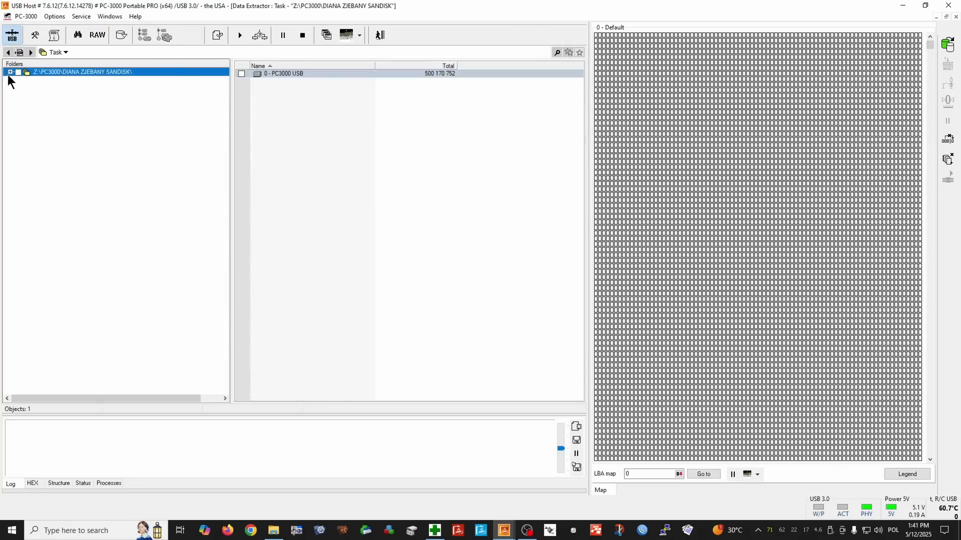
{"action": "left_click", "coordinate": [9, 72]}
{"action": "left_click", "coordinate": [20, 82]}
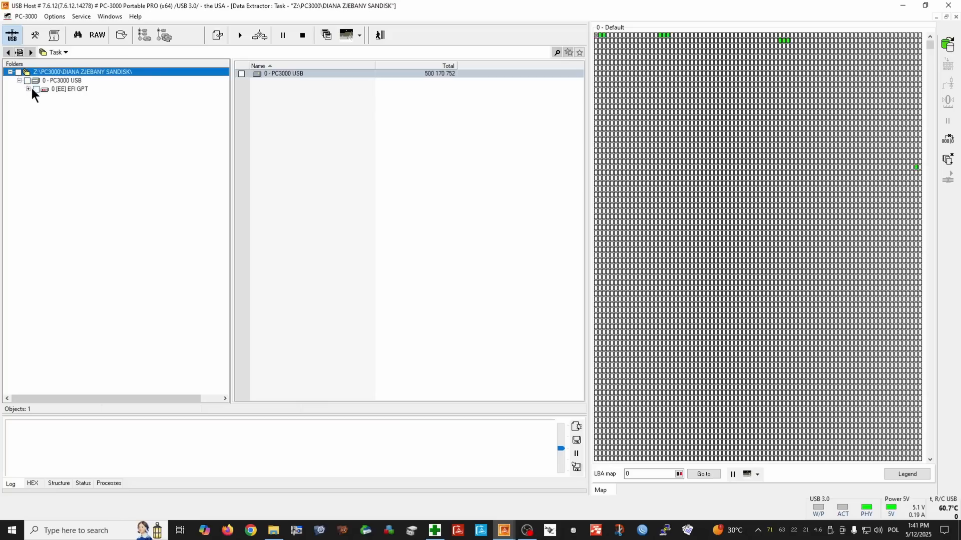
{"action": "left_click", "coordinate": [29, 89]}
{"action": "left_click", "coordinate": [37, 98]}
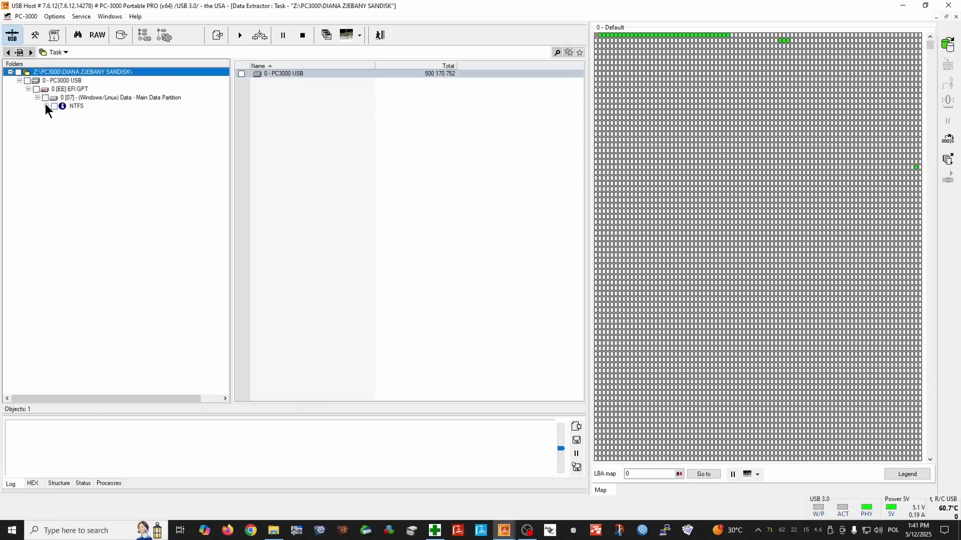
{"action": "left_click", "coordinate": [46, 106]}
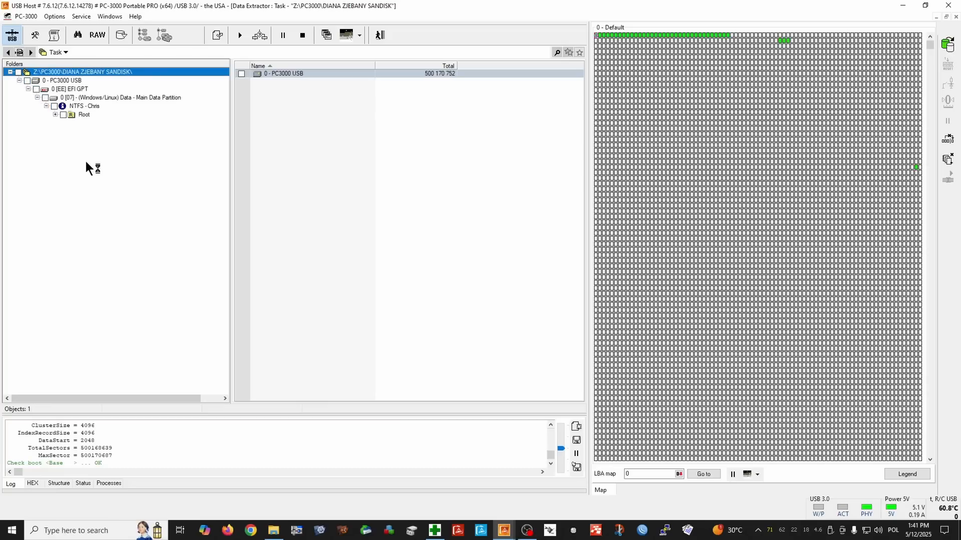
{"action": "left_click", "coordinate": [55, 115]}
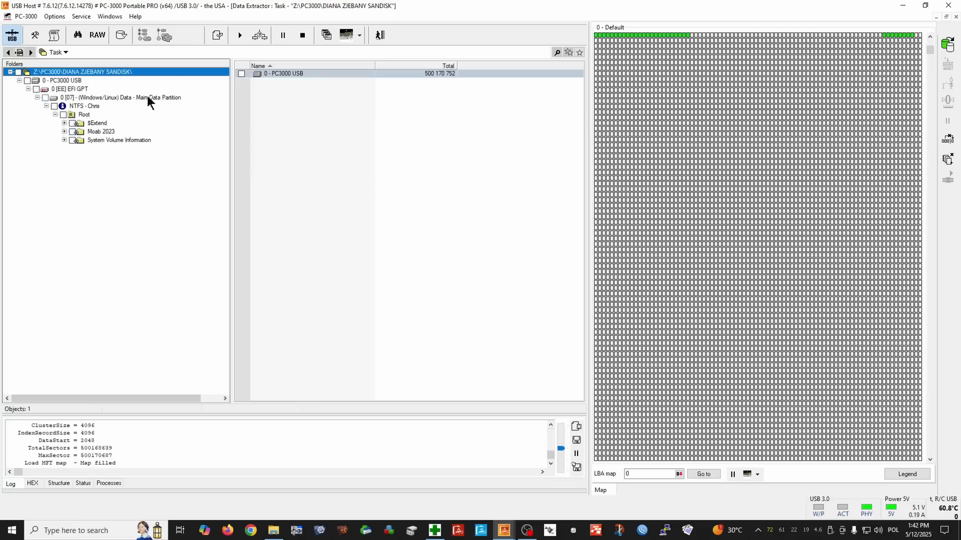
List the Gimbal folder inside Moab 2023 and preview the photo 20230630_090652.jpg to check that it is intact.
{"action": "double_click", "coordinate": [106, 132]}
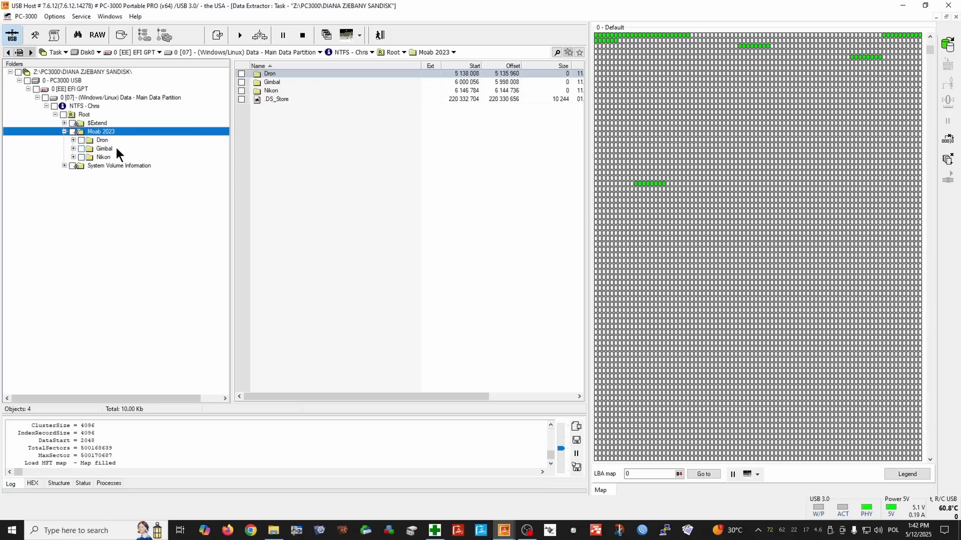
{"action": "left_click", "coordinate": [116, 148]}
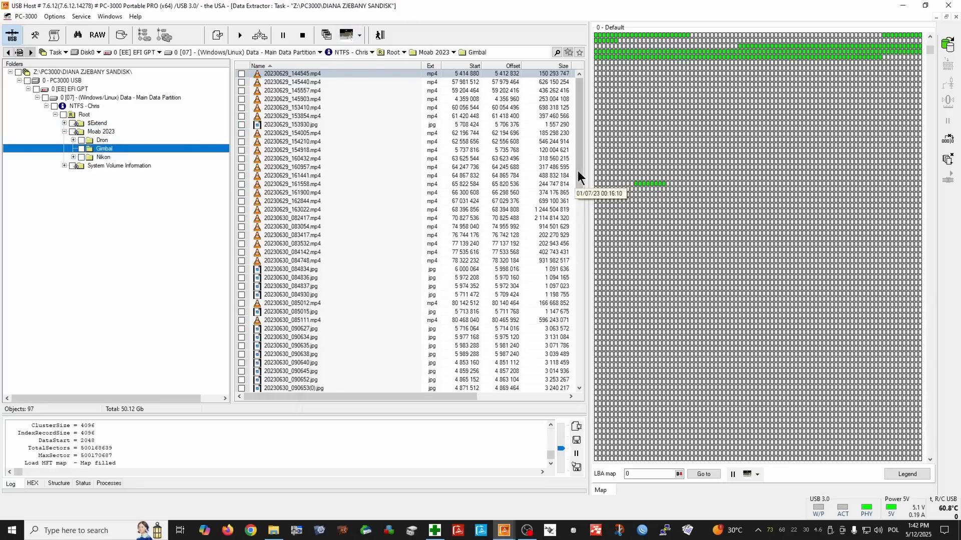
{"action": "left_click_drag", "start_coordinate": [578, 170], "coordinate": [580, 246]}
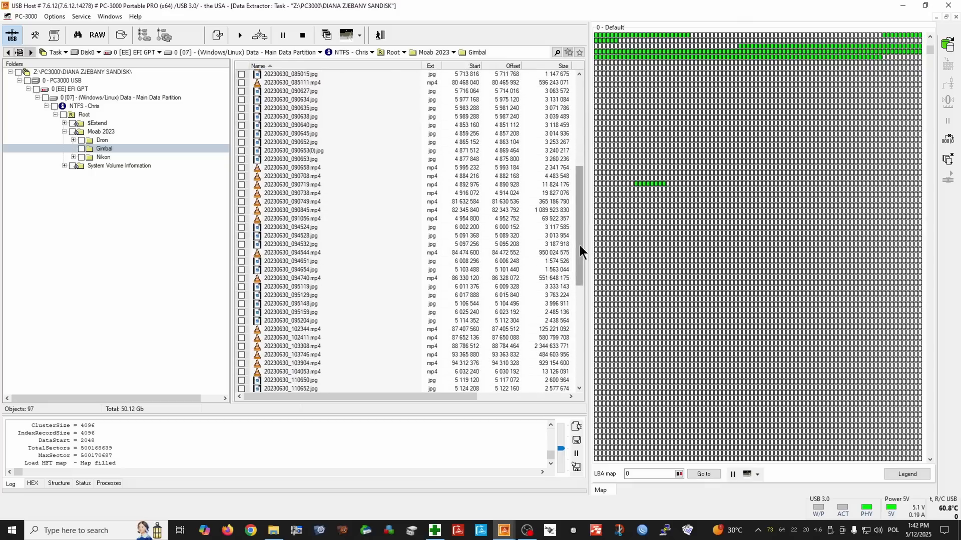
{"action": "right_click", "coordinate": [344, 142]}
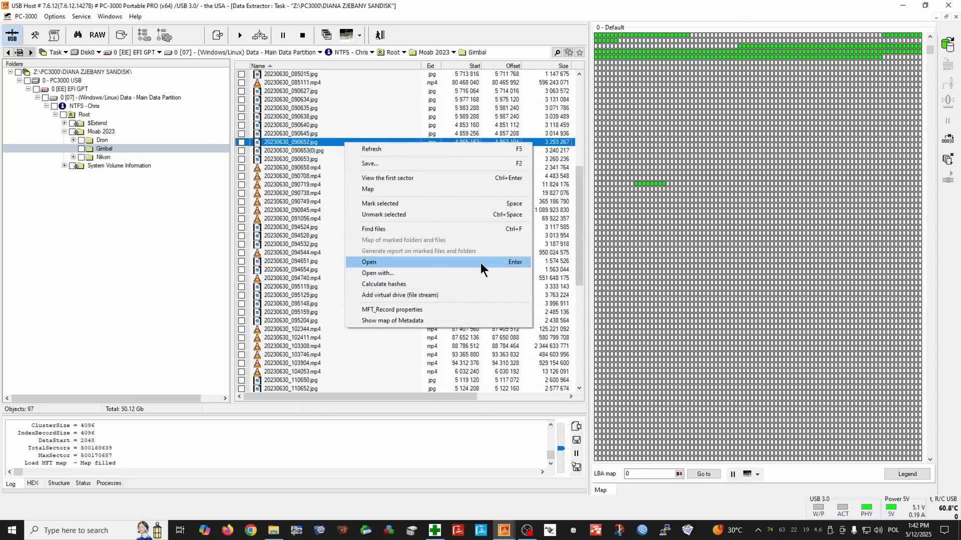
{"action": "left_click", "coordinate": [480, 262]}
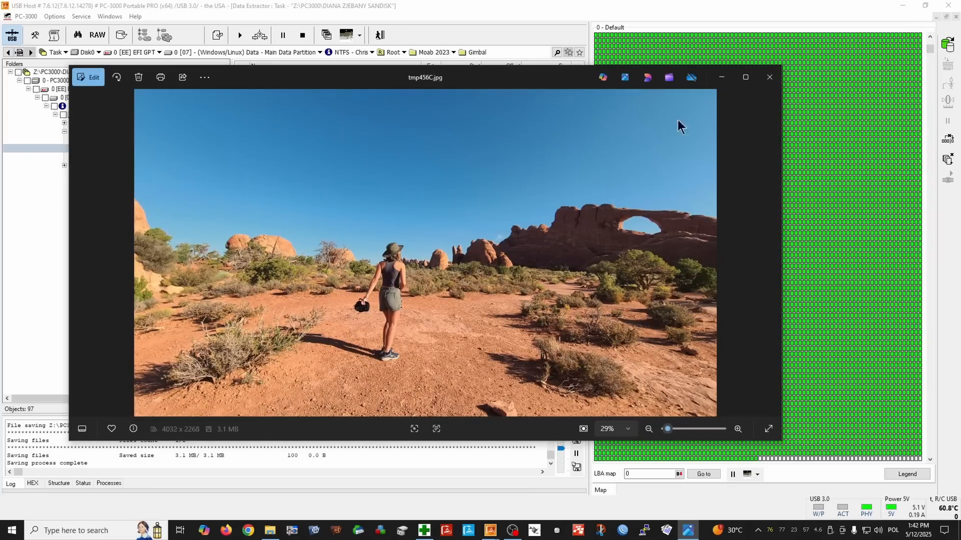
{"action": "left_click", "coordinate": [770, 77]}
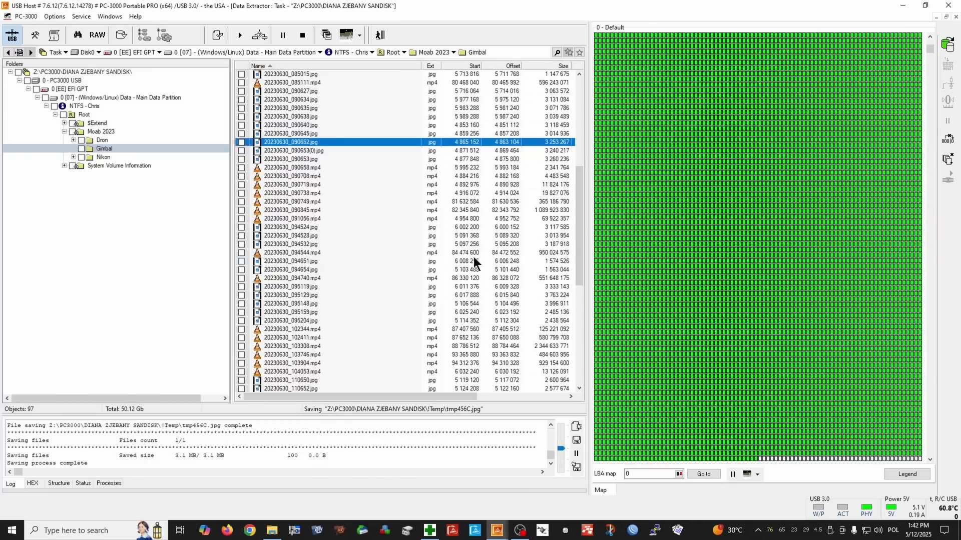
Preview the photo 20230630_094532.jpg from the Gimbal folder and close it after checking the picture.
{"action": "right_click", "coordinate": [348, 248]}
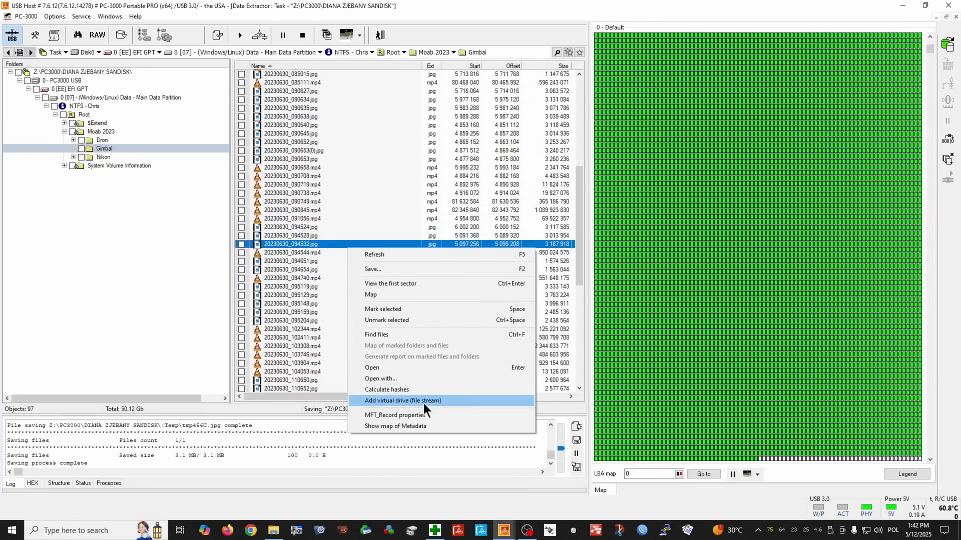
{"action": "left_click", "coordinate": [445, 372]}
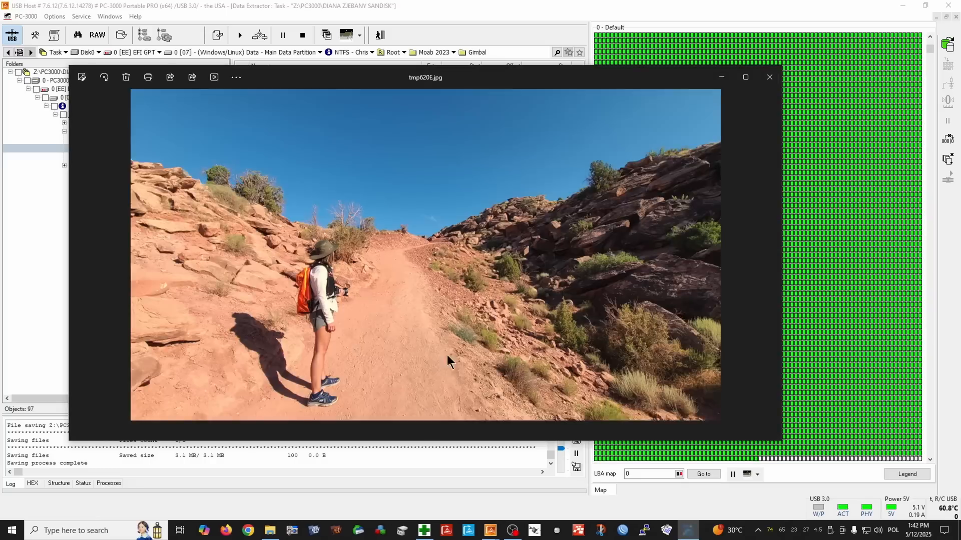
{"action": "left_click", "coordinate": [770, 77]}
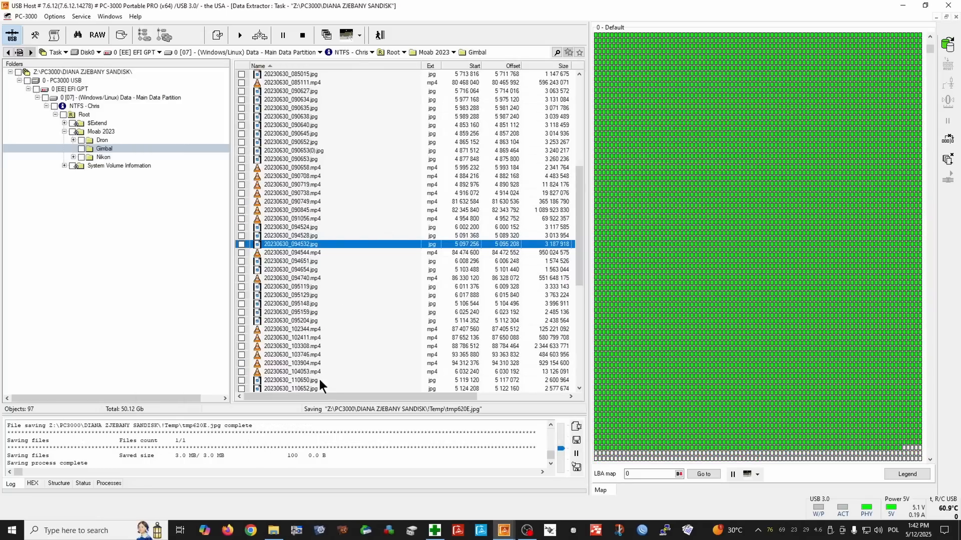
Preview the photo 20230630_153622.jpg further down the Gimbal folder and close it after checking the picture.
{"action": "scroll", "coordinate": [331, 390], "scroll_direction": "down", "scroll_amount": 5}
{"action": "left_click", "coordinate": [331, 315]}
{"action": "right_click", "coordinate": [331, 340]}
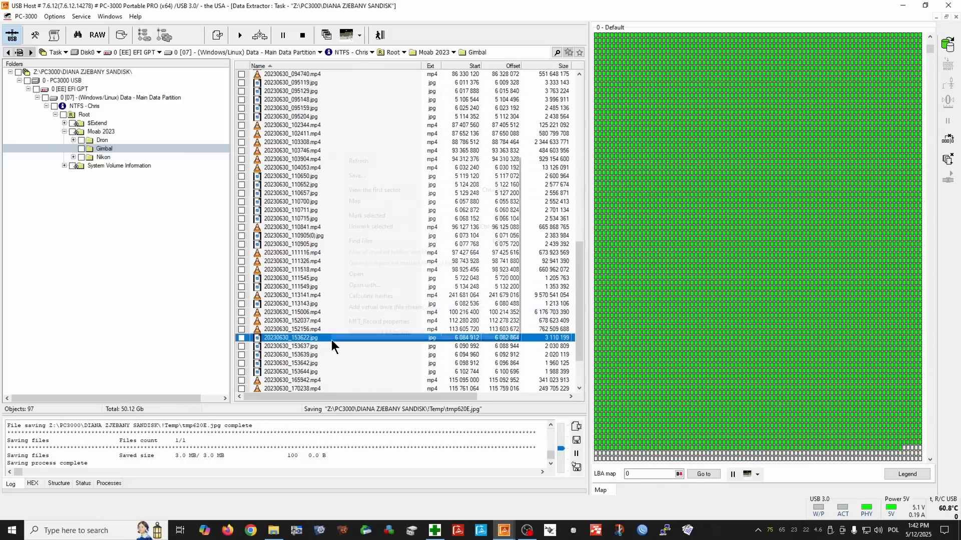
{"action": "left_click", "coordinate": [434, 279]}
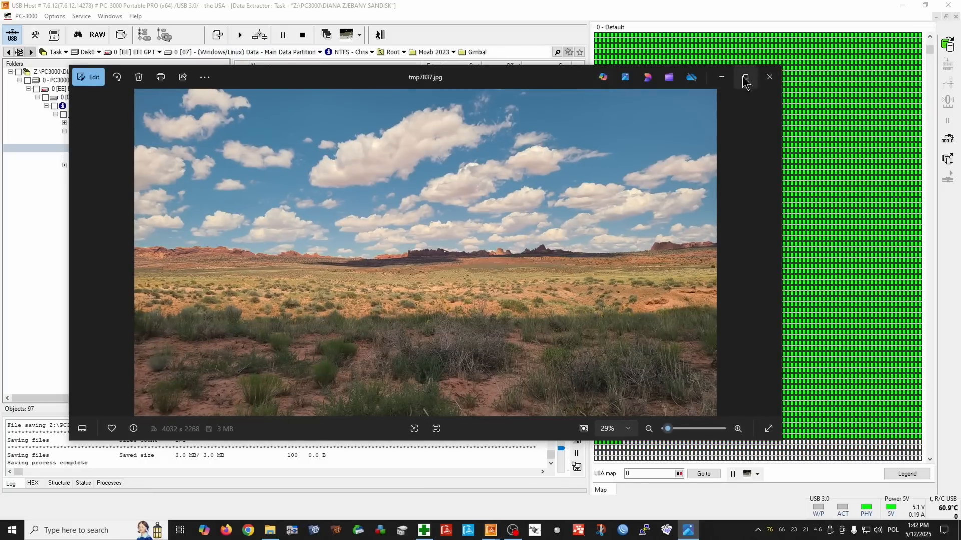
{"action": "left_click", "coordinate": [770, 77]}
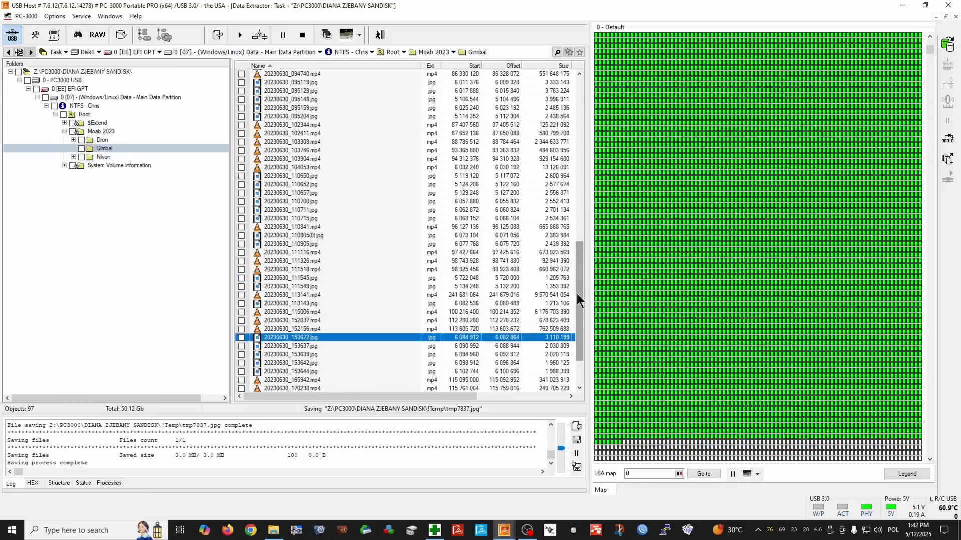
Play the video 20230629_153854.mp4 near the start of the Gimbal folder and unmute its sound.
{"action": "left_click_drag", "start_coordinate": [577, 296], "coordinate": [579, 92]}
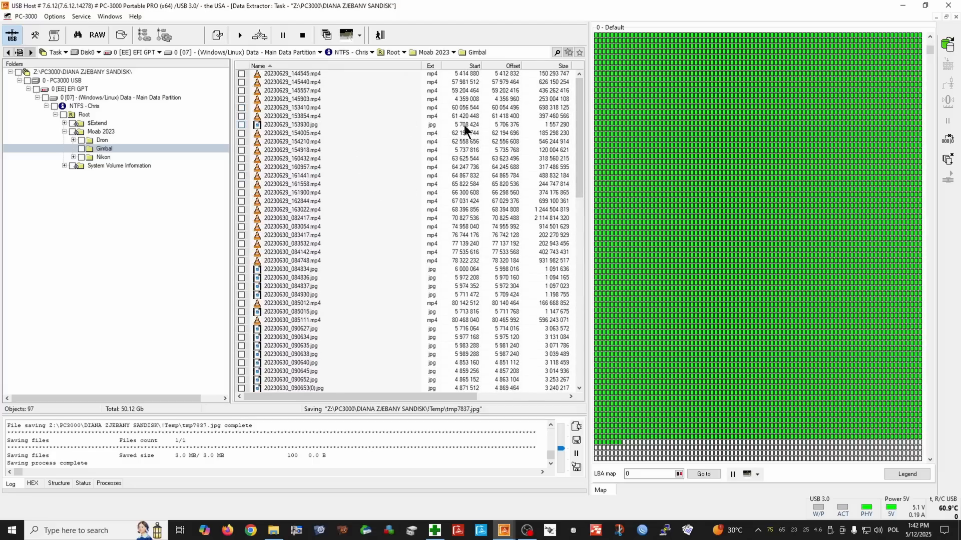
{"action": "right_click", "coordinate": [395, 113]}
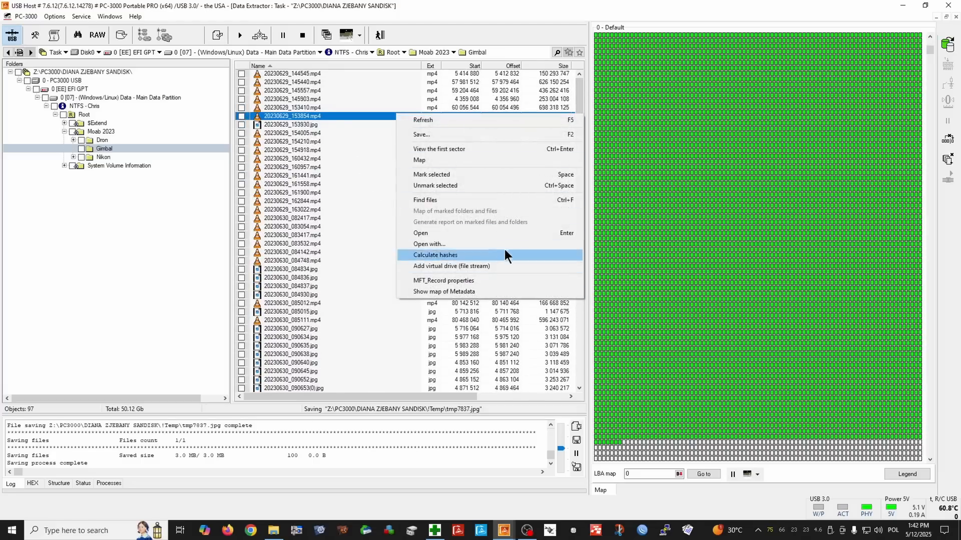
{"action": "left_click", "coordinate": [506, 232]}
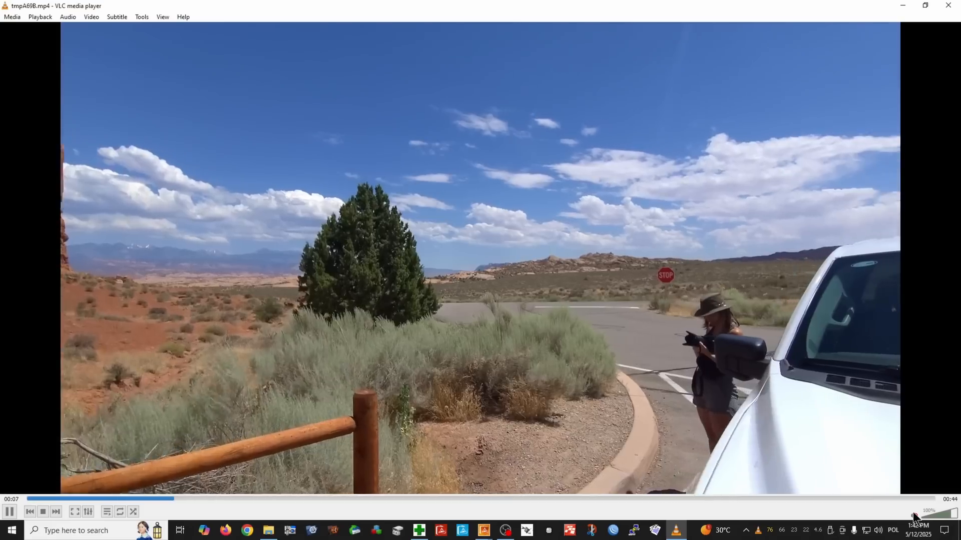
{"action": "left_click", "coordinate": [914, 515]}
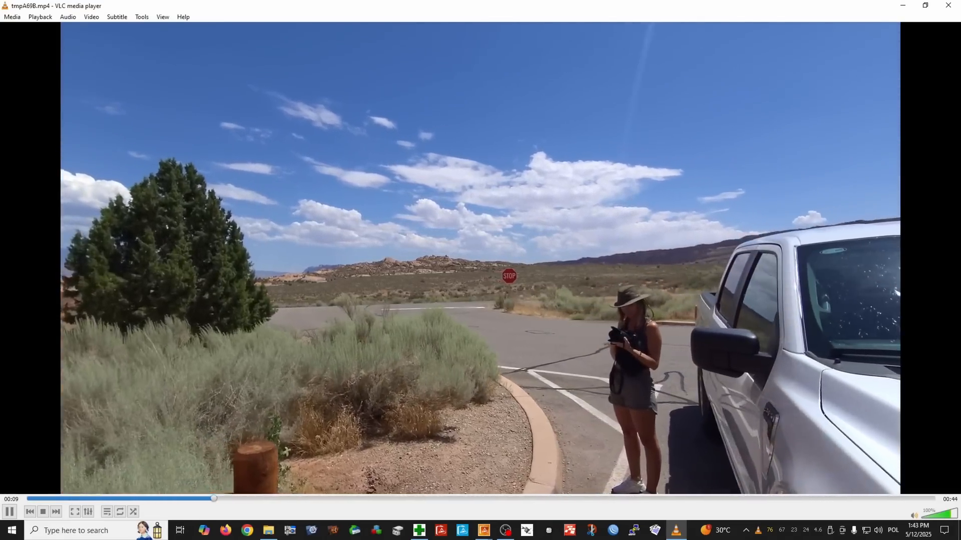